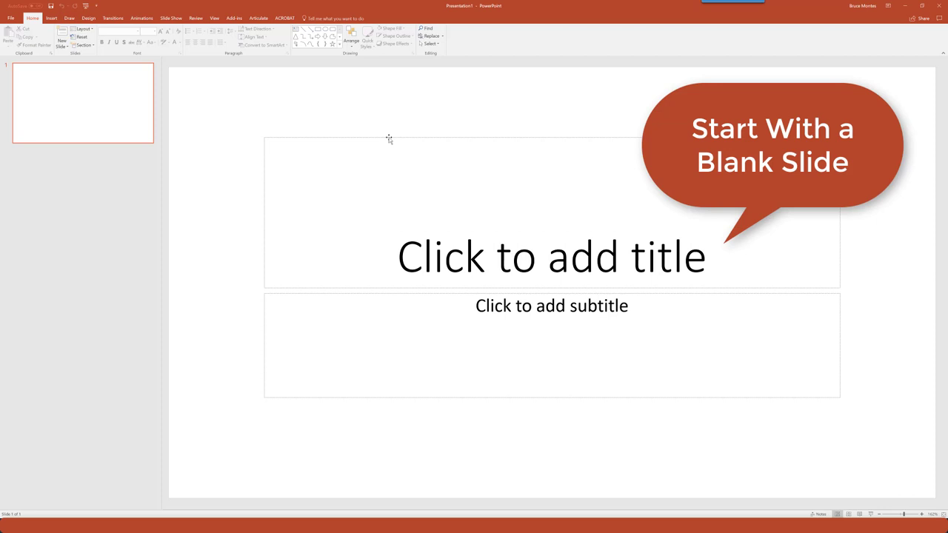
- Delete the title and subtitle placeholders from slide 1
left_click(389, 138)
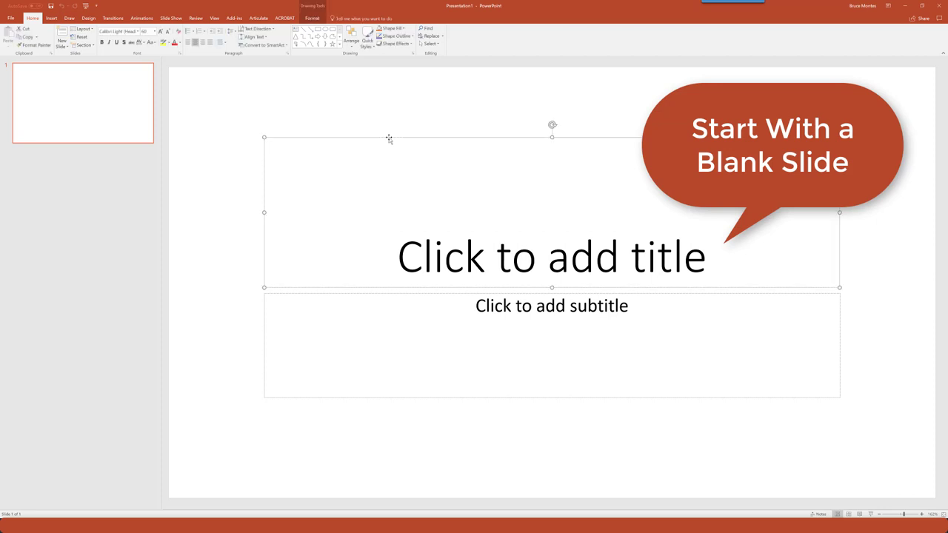
key("Delete")
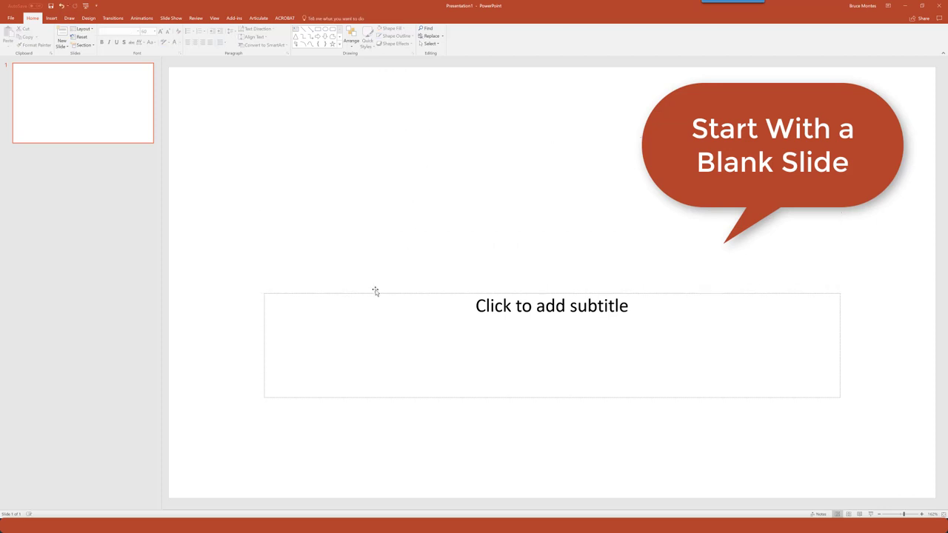
left_click(376, 294)
key("Delete")
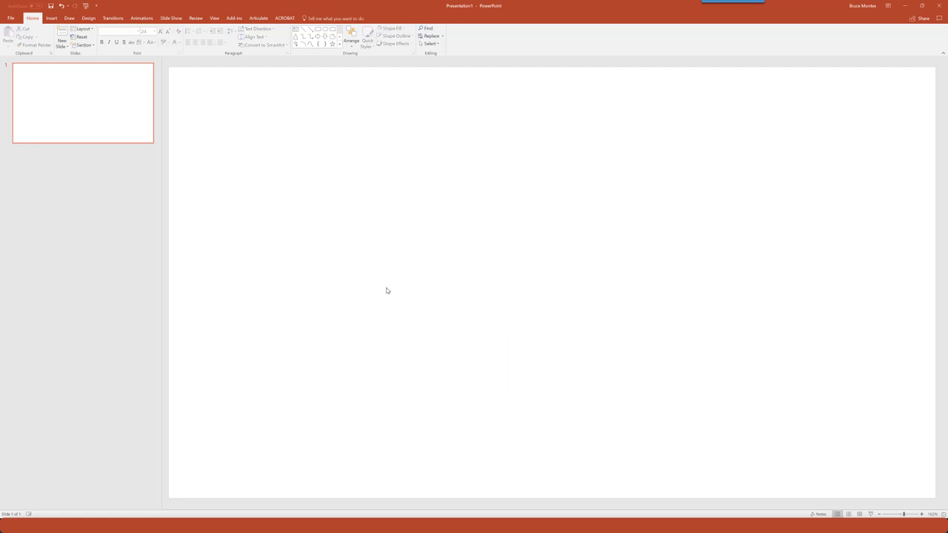
- Insert a one-inch blue rectangle on slide 1 and move it up toward the left edge
left_click(51, 18)
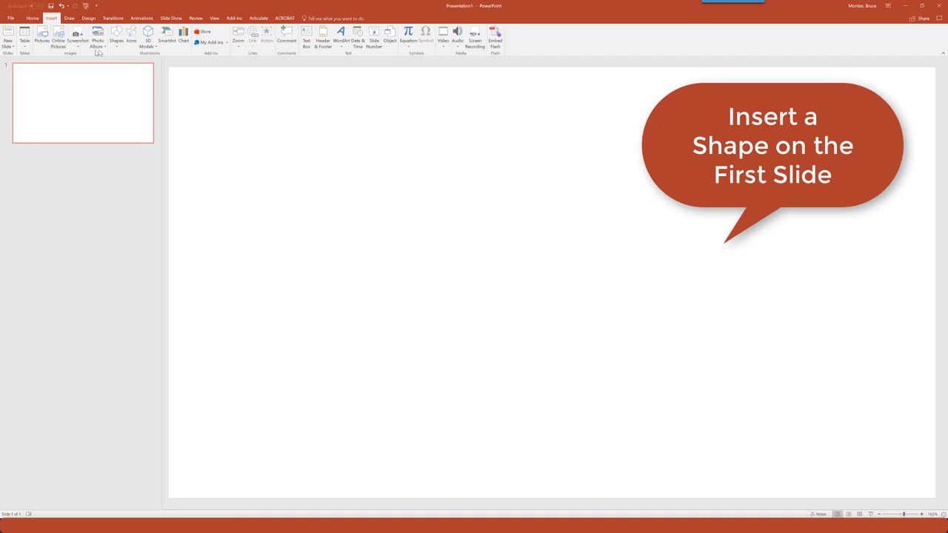
left_click(118, 41)
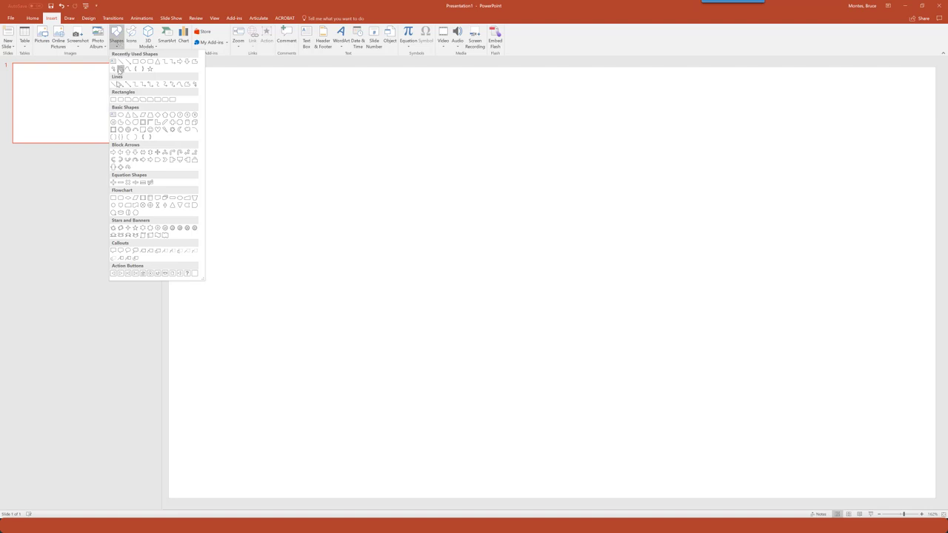
left_click(115, 100)
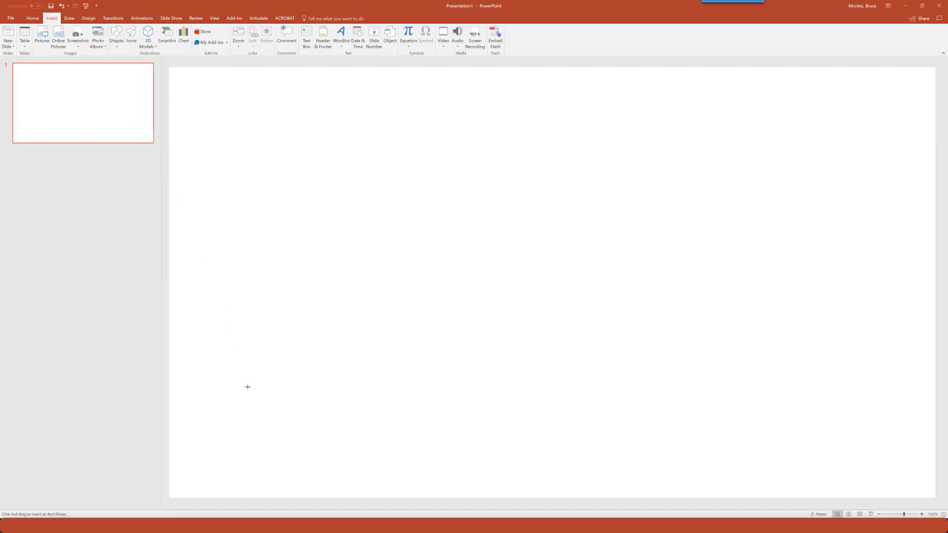
left_click(206, 357)
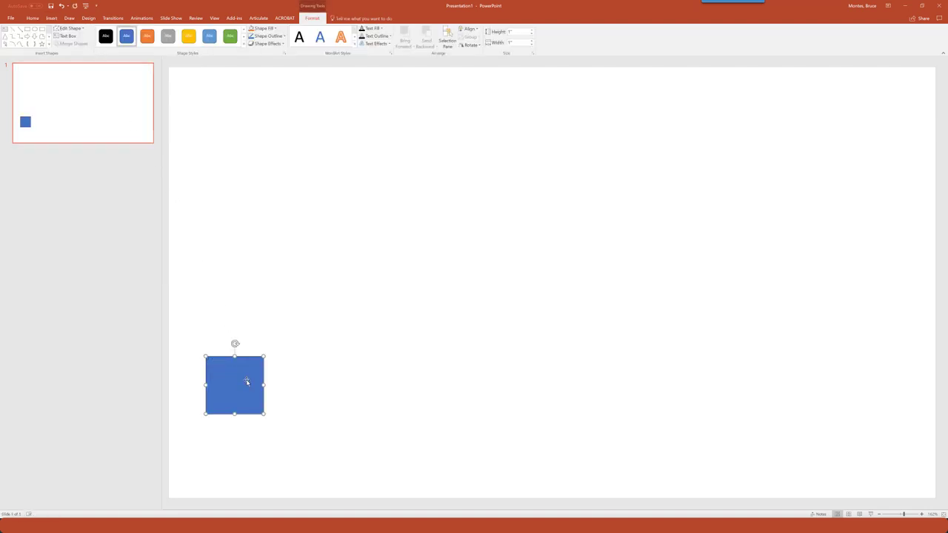
mouse_move(247, 383)
left_mouse_down()
mouse_move(226, 319)
mouse_move(245, 322)
left_mouse_up()
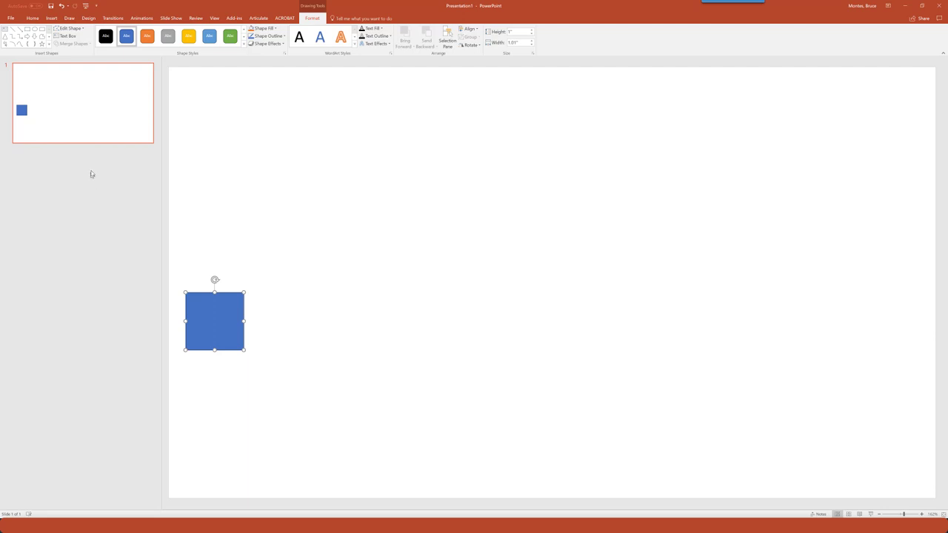
- Duplicate slide 1 as slide 2 and shift its blue square further right
right_click(127, 91)
left_click(159, 142)
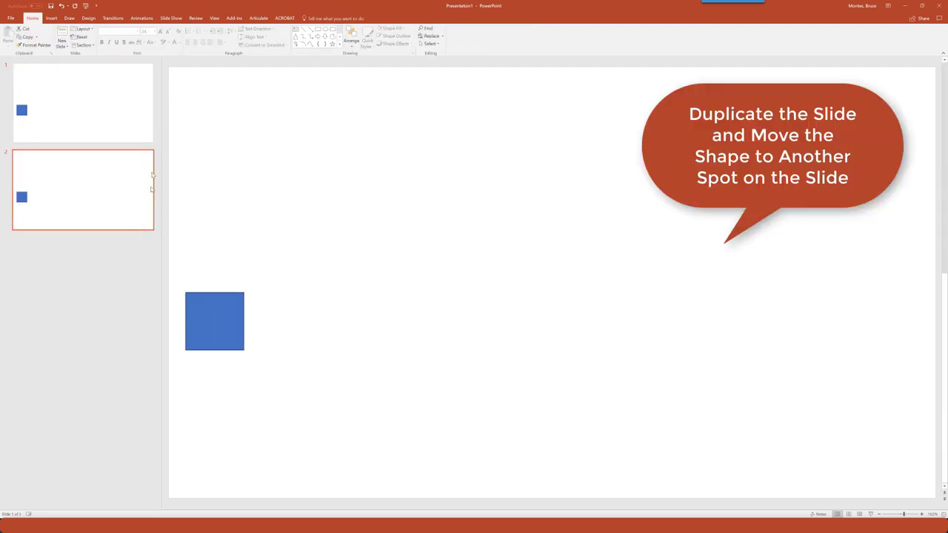
left_click(209, 322)
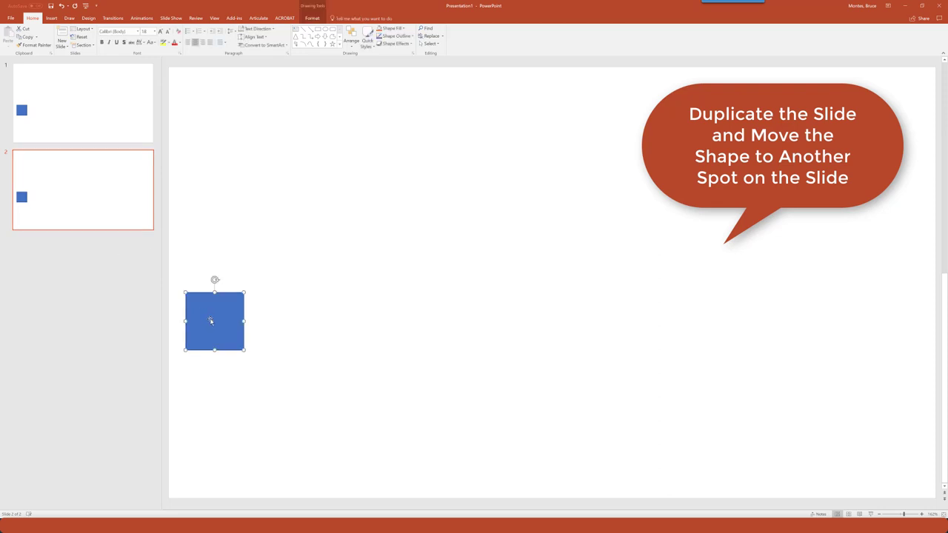
left_click_drag(210, 321, 303, 330)
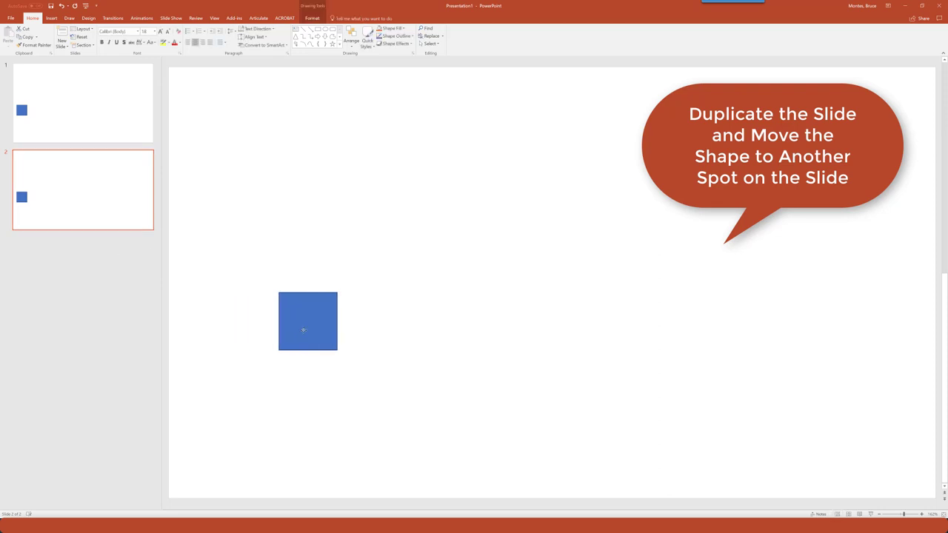
right_click(86, 202)
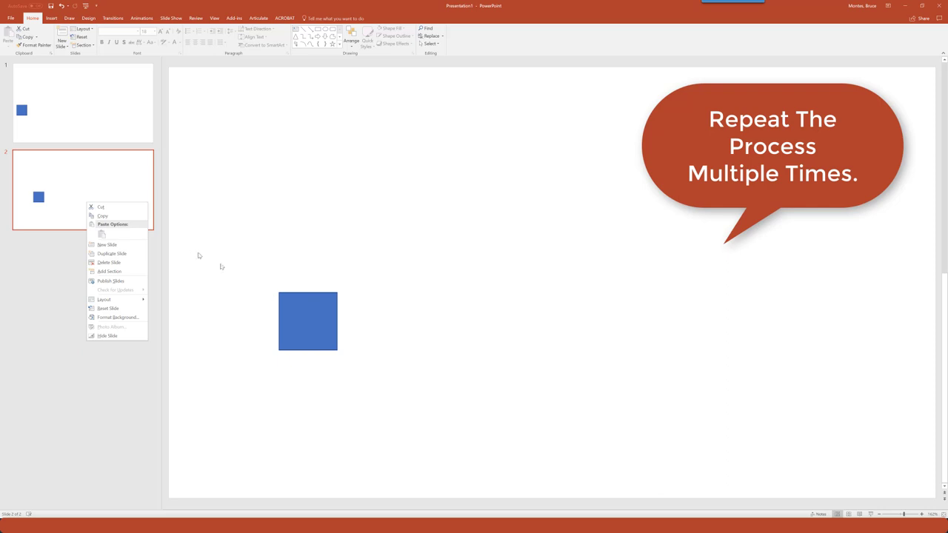
- Create slides 3, 4 and 5 as duplicates, moving the square further right each time
left_click(112, 253)
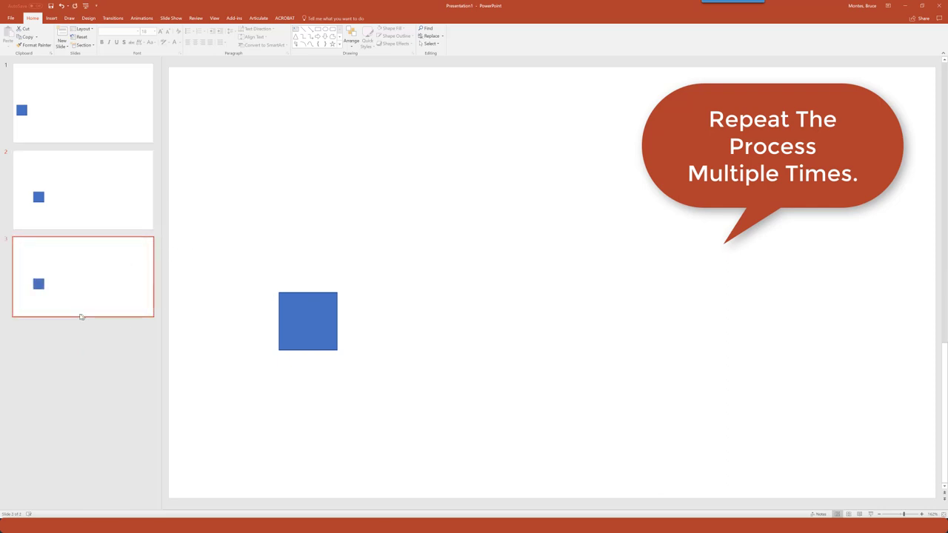
left_click_drag(298, 327, 433, 327)
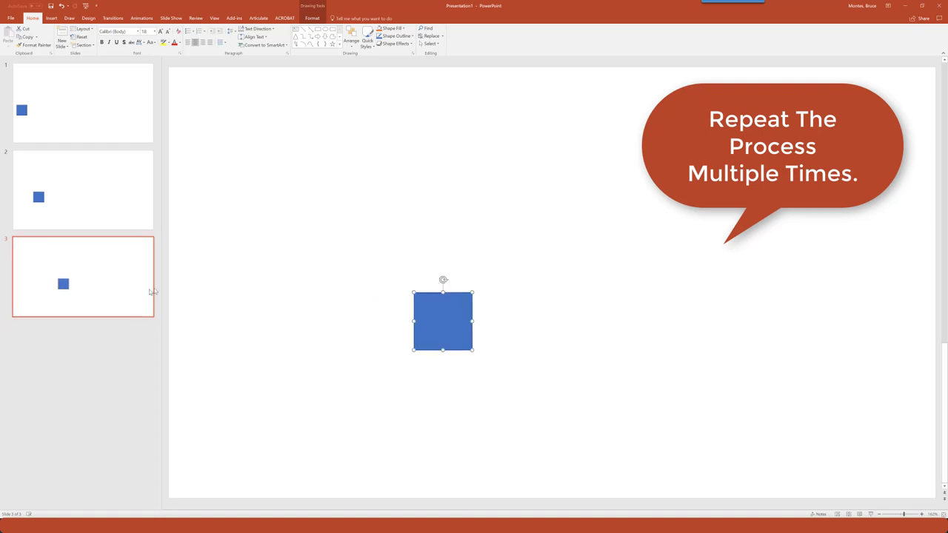
right_click(106, 282)
left_click(133, 333)
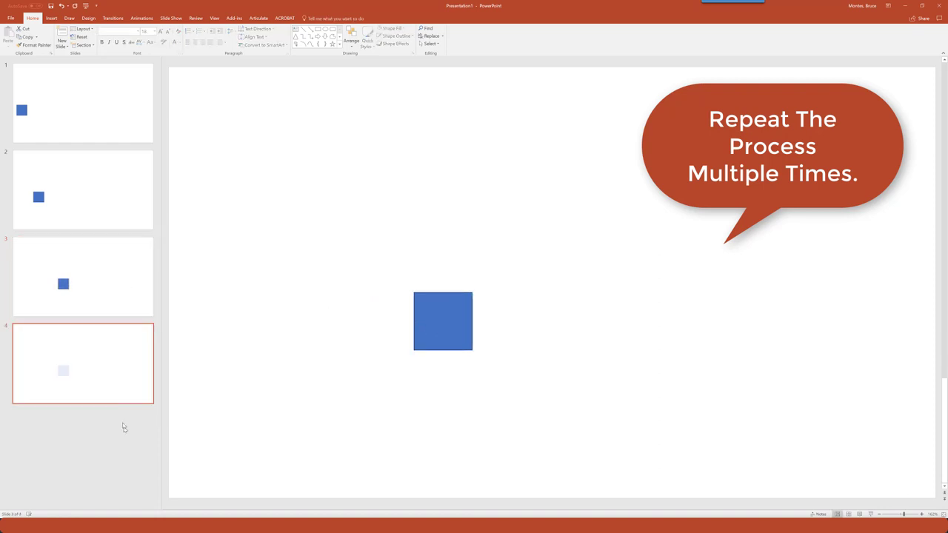
left_click(443, 325)
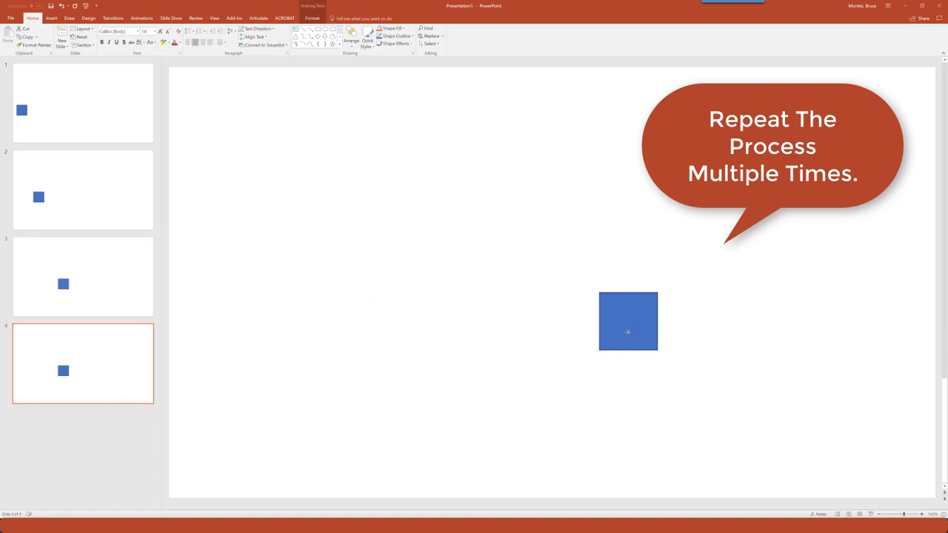
left_click_drag(443, 324, 607, 324)
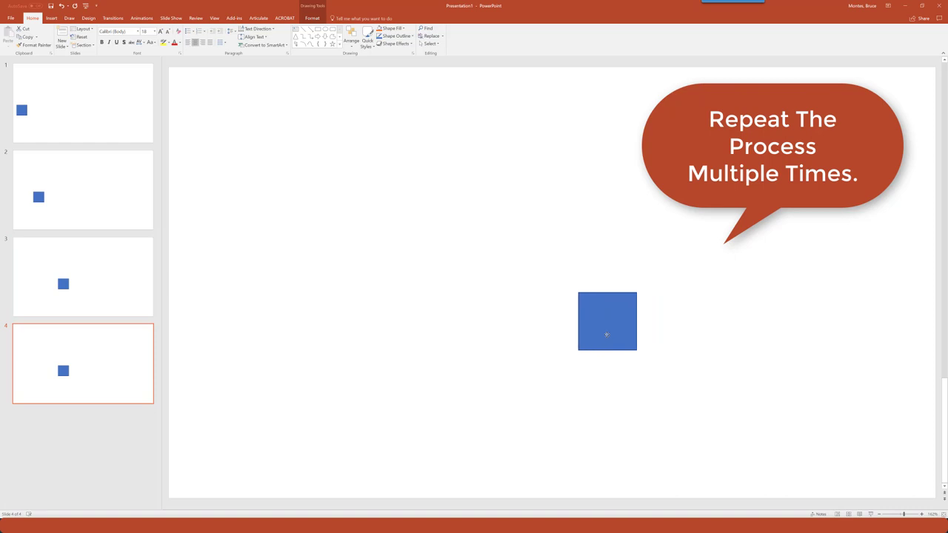
right_click(109, 368)
left_click(135, 419)
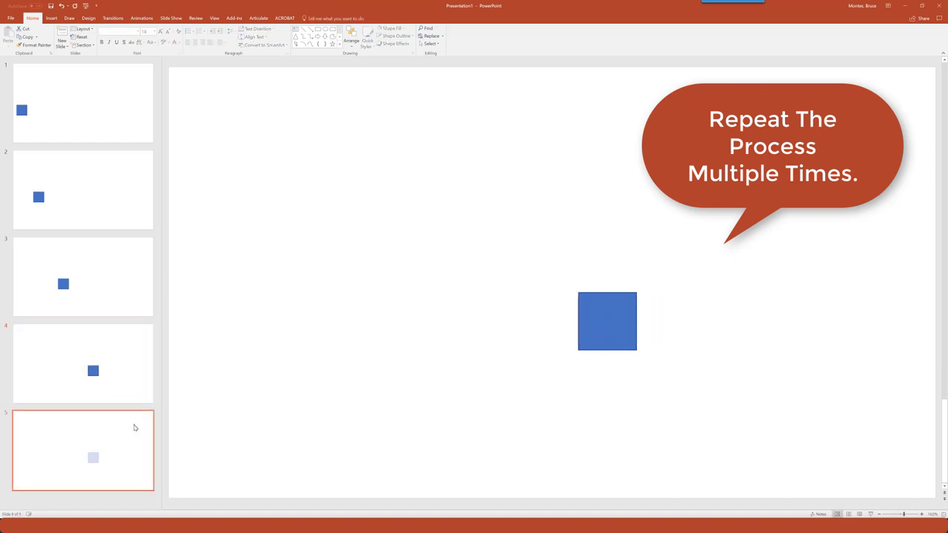
left_click_drag(599, 340, 801, 340)
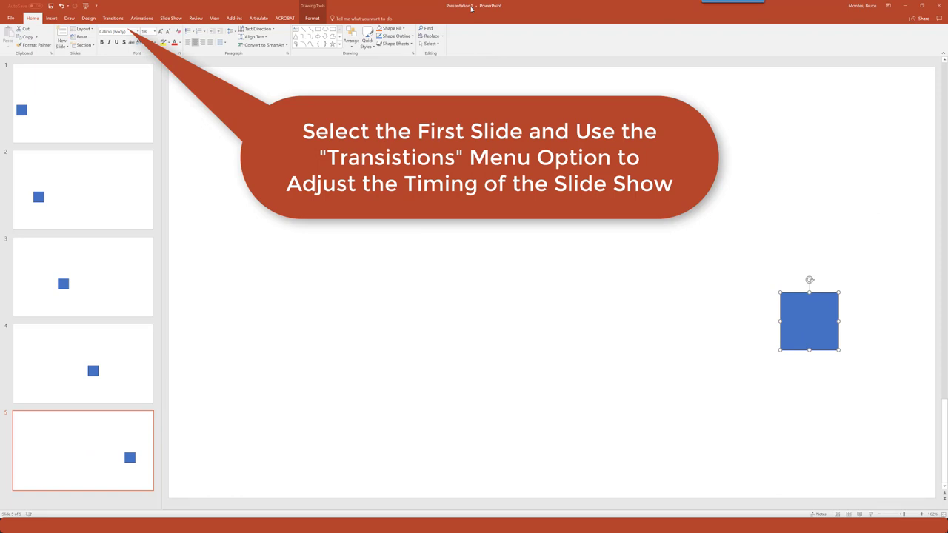
- On slide 1, set the transition duration to 00.25 and apply it to all slides
left_click(96, 125)
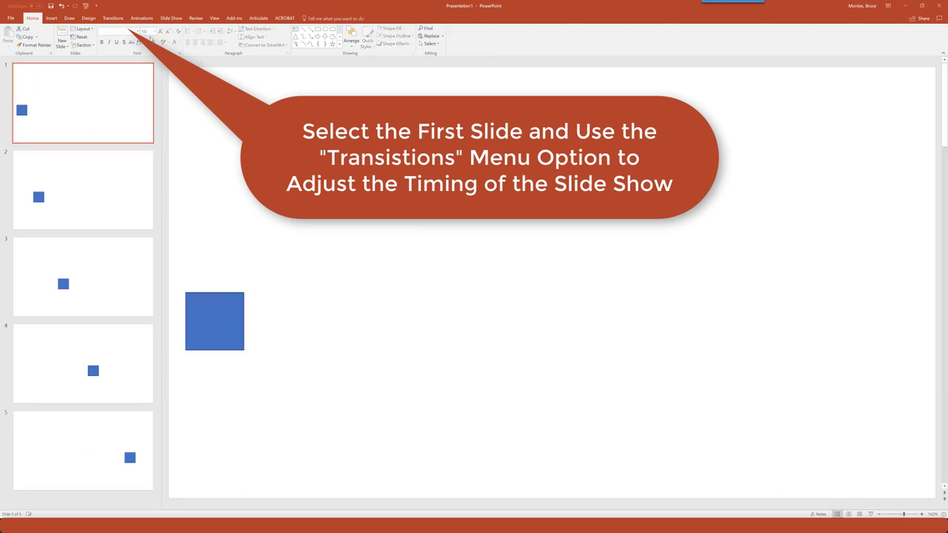
left_click(113, 17)
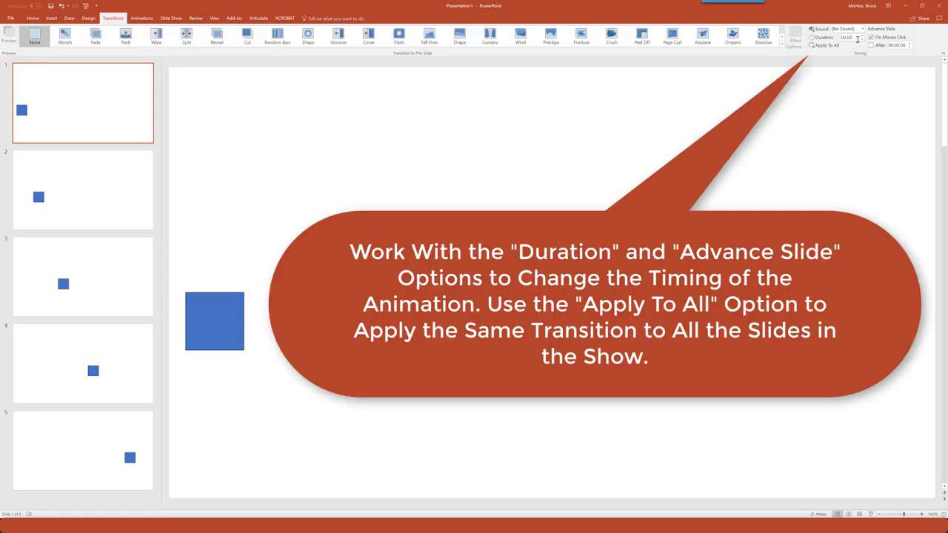
left_click_drag(838, 38, 856, 39)
left_click(862, 40)
left_click(862, 40)
left_click(862, 40)
left_click(831, 49)
- Turn off On Mouse Click and auto-advance every slide after 00:05.00
left_click(872, 37)
left_click(871, 45)
left_click(900, 45)
type("3")
key("Return")
left_click(910, 45)
left_click(911, 44)
left_click(911, 45)
left_click(827, 45)
- Play the slide show from the beginning and watch all five slides auto-advance
left_click(171, 17)
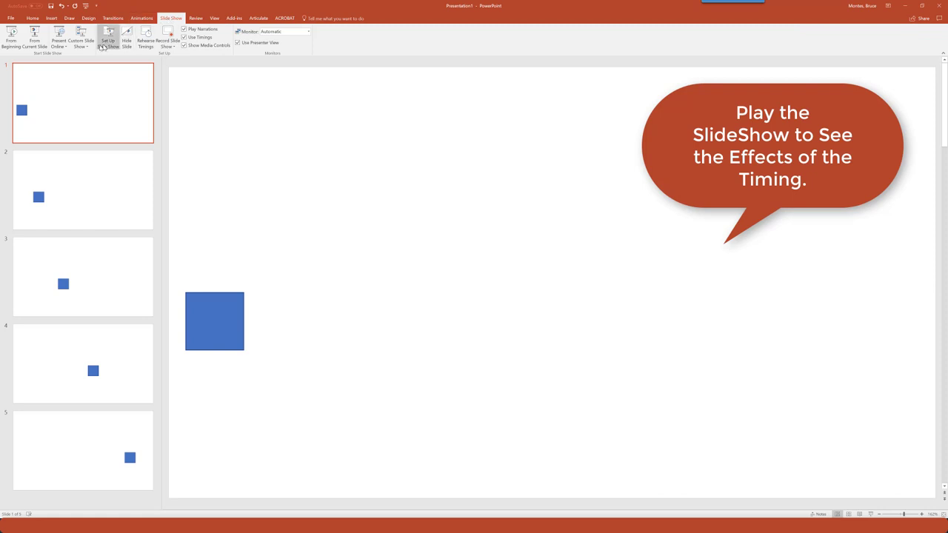
left_click(11, 36)
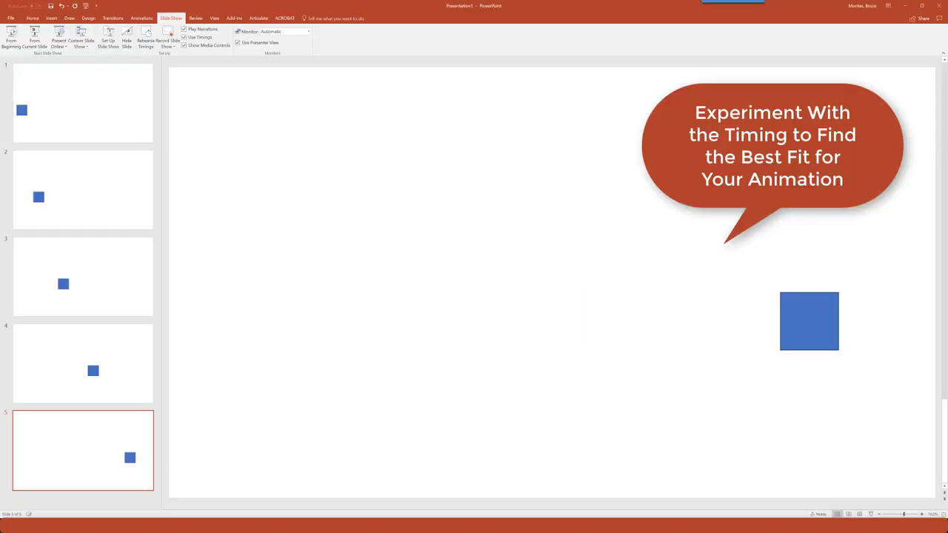
- Return to slide 1 and select the Advance Slide After value for editing
left_click(121, 95)
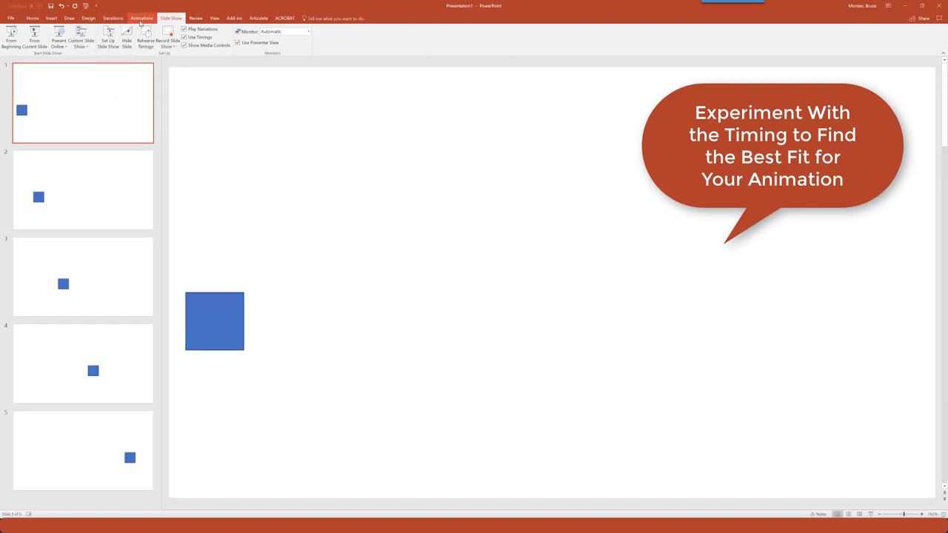
left_click(113, 18)
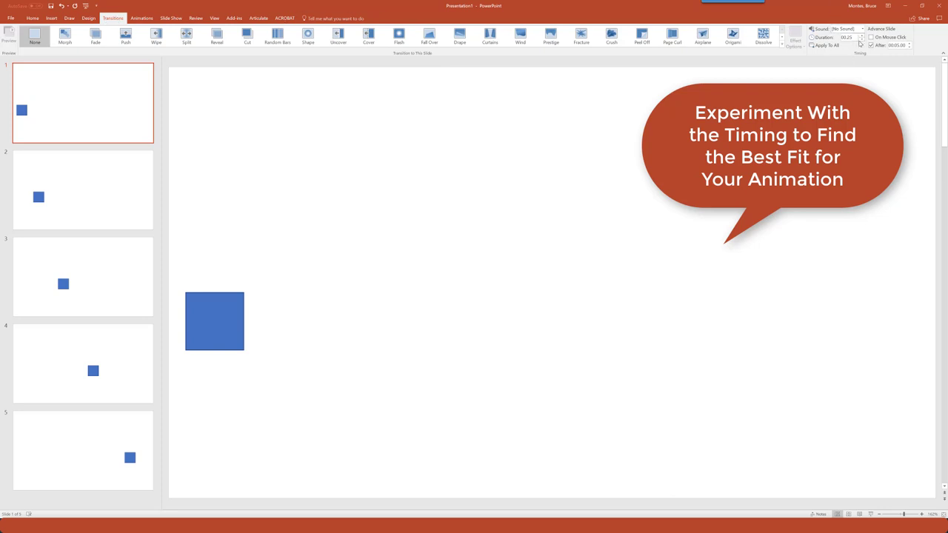
left_click(899, 45)
left_click(898, 45)
left_click_drag(899, 45, 904, 46)
left_click(833, 46)
left_click(172, 19)
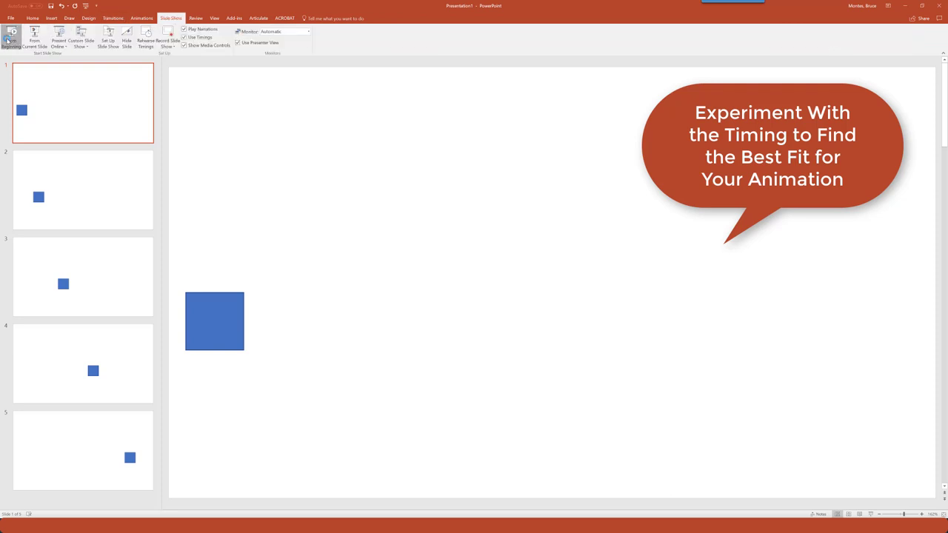
left_click(12, 36)
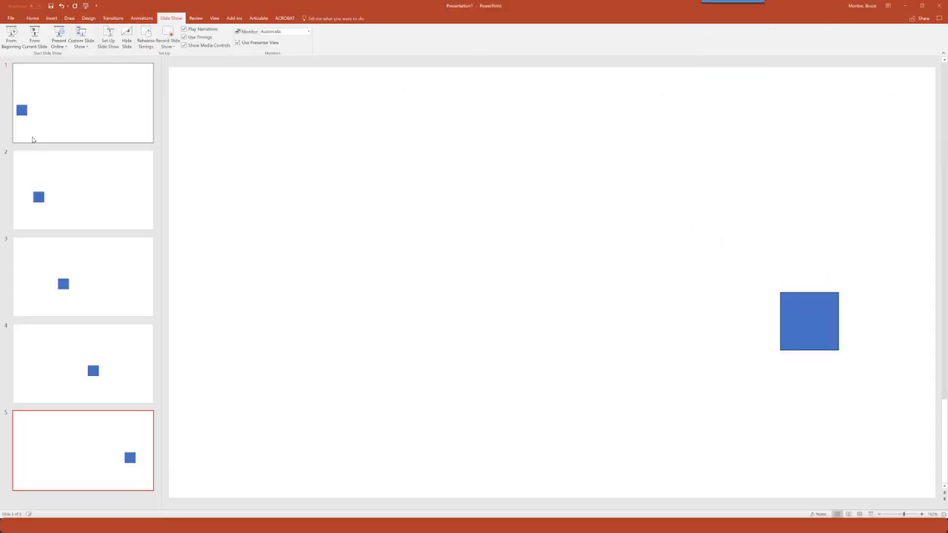
left_click(50, 123)
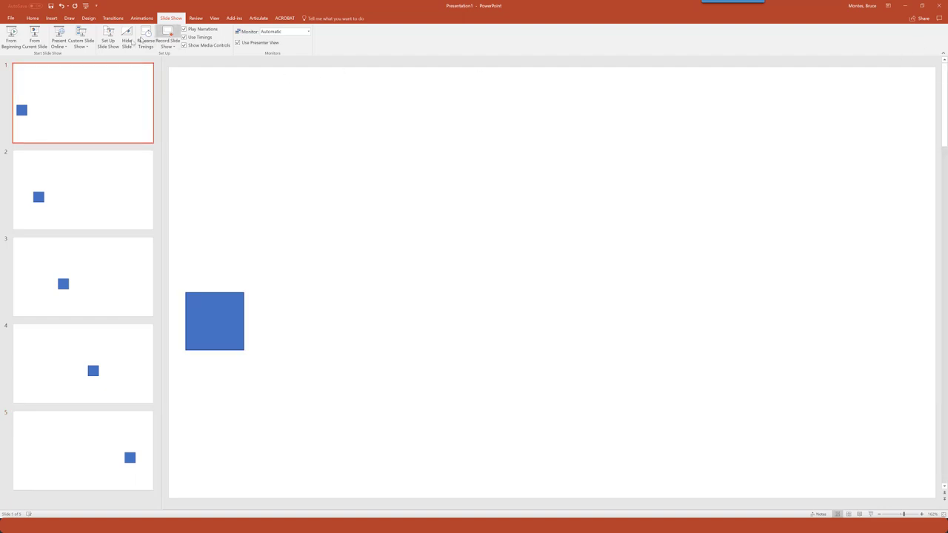
- Set the auto-advance delay to 00:00.50 and apply it to all slides
left_click(114, 20)
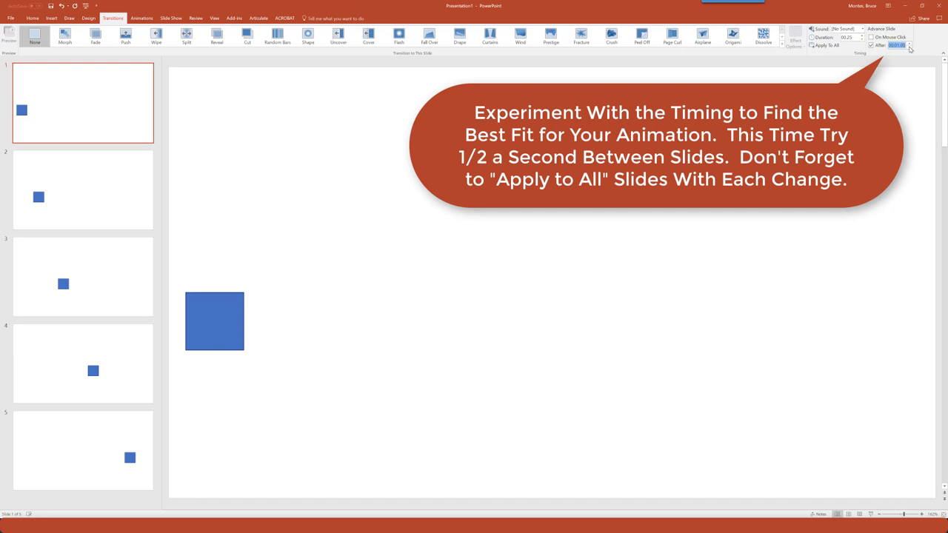
left_click(909, 48)
double_click(904, 46)
left_click(904, 45)
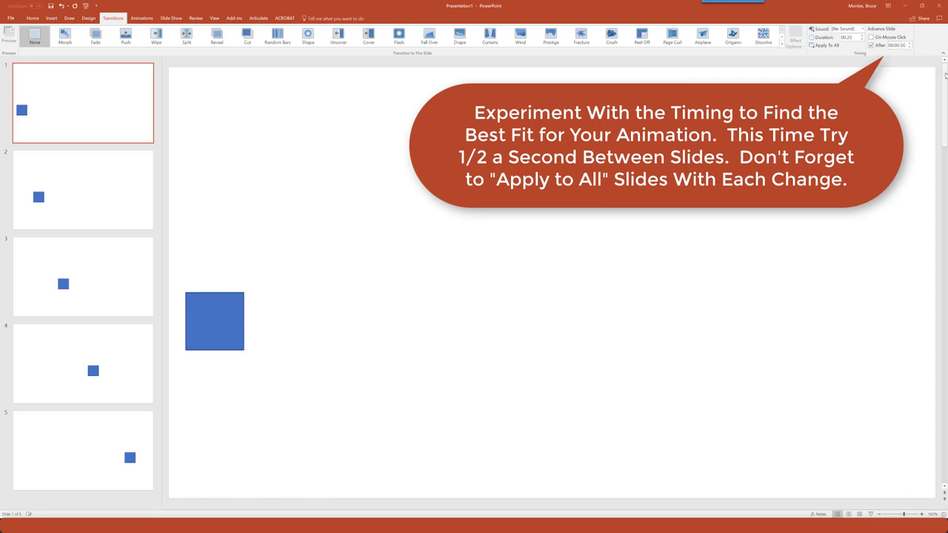
left_click(826, 46)
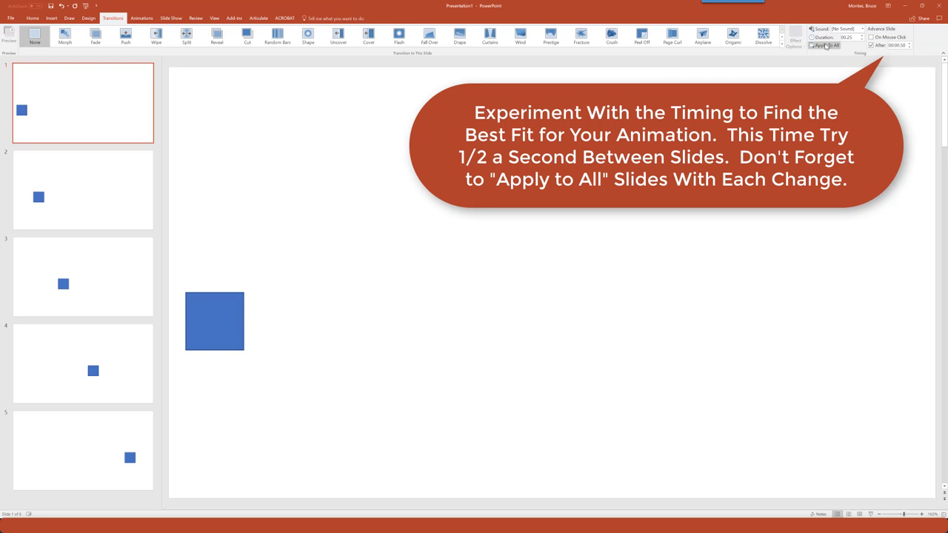
- Preview the show from the beginning, then return to editing slide 1
left_click(171, 18)
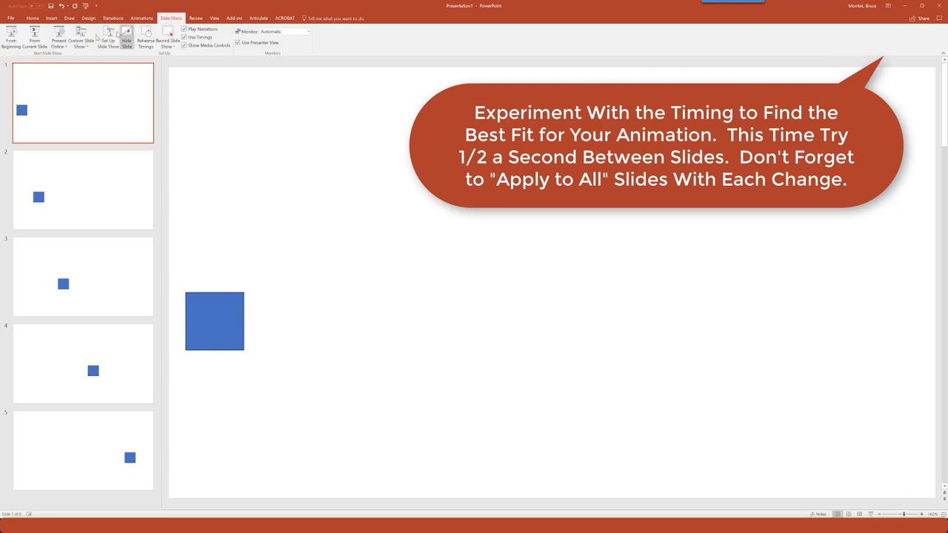
left_click(12, 36)
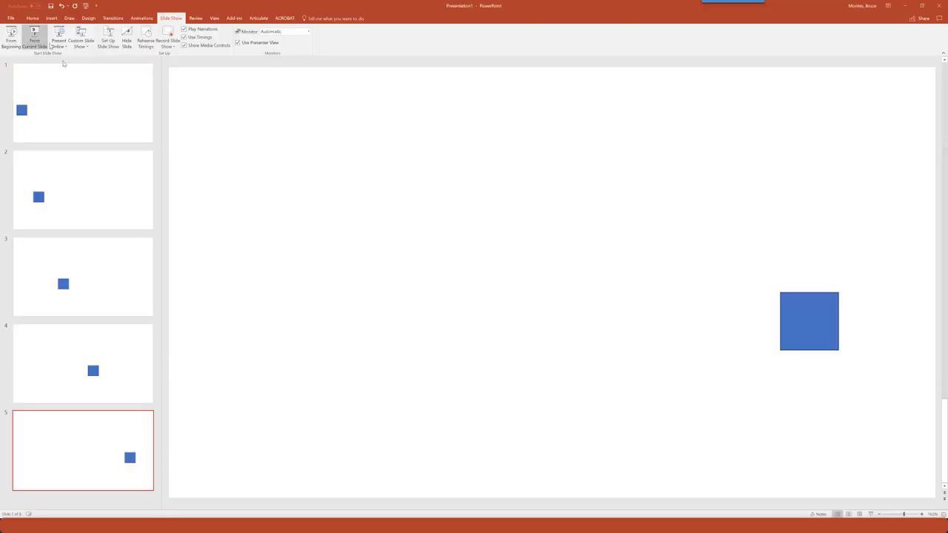
left_click(74, 78)
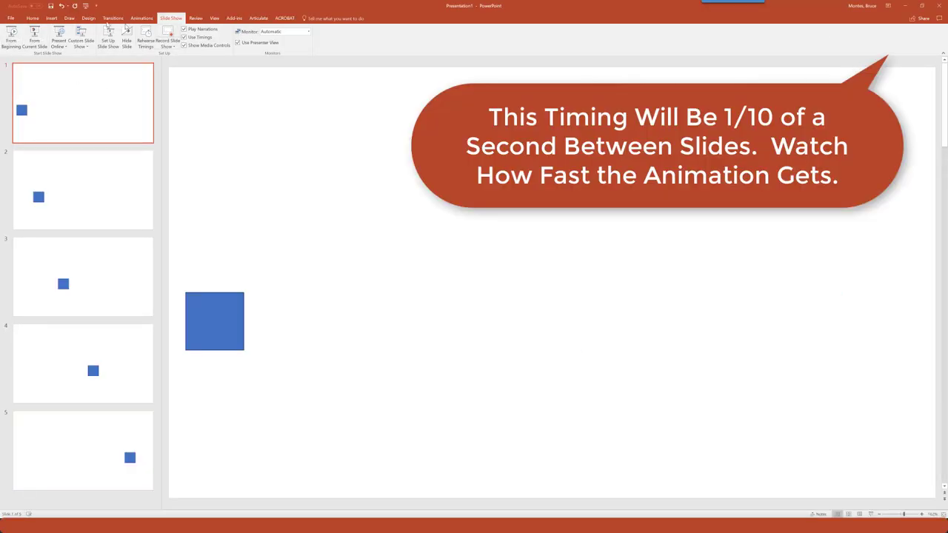
- Change the auto-advance delay to 00:00.10 and apply it to all slides
left_click(113, 18)
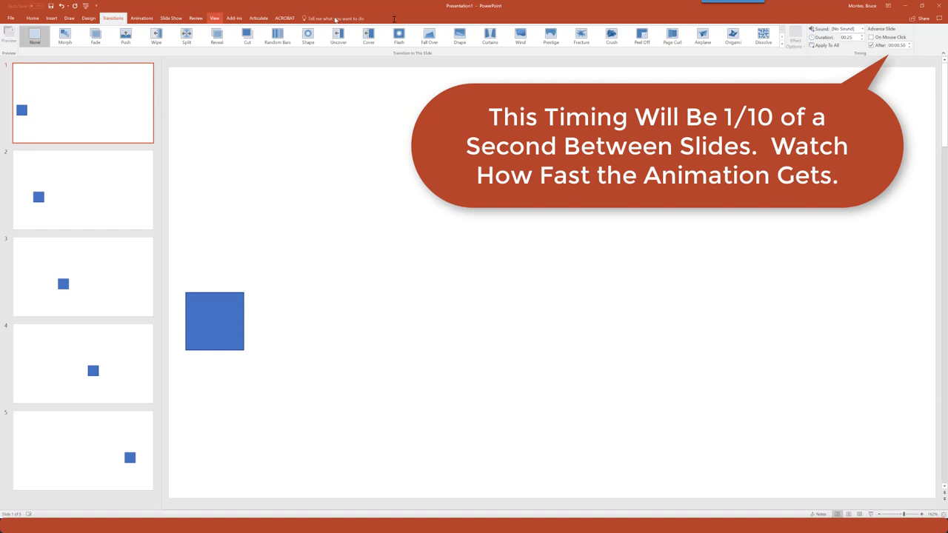
double_click(900, 45)
type("00:00.10")
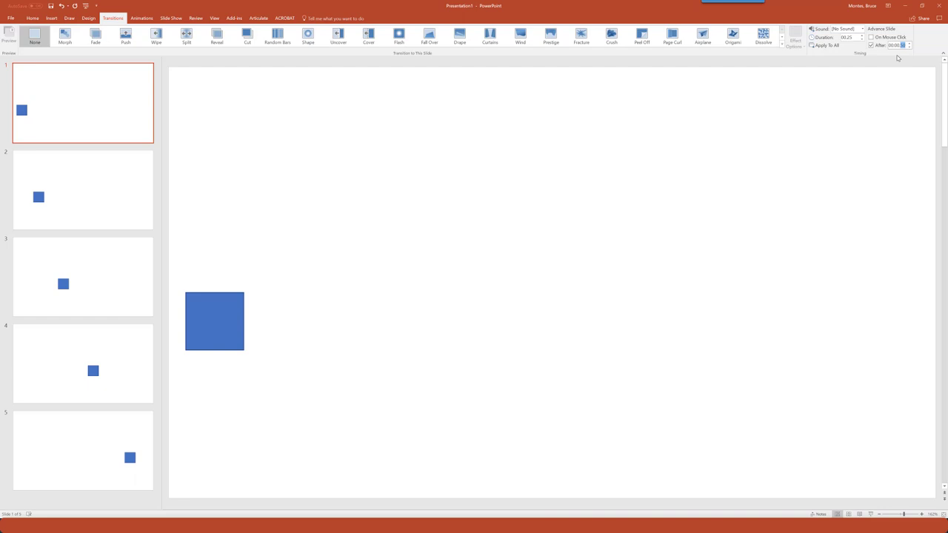
type("0")
left_click(830, 46)
left_click(160, 18)
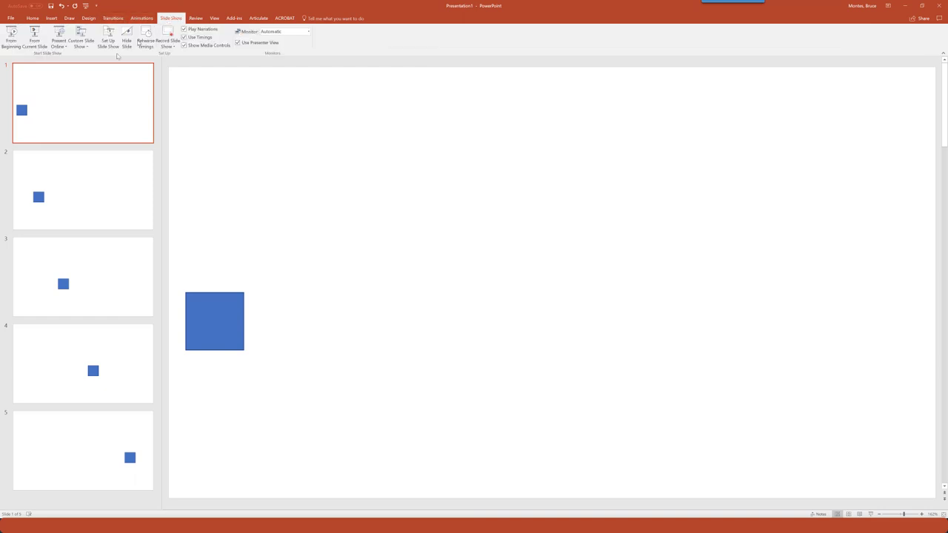
- Preview the show, then set the auto-advance delay to 00:00.30 for all slides
left_click(18, 44)
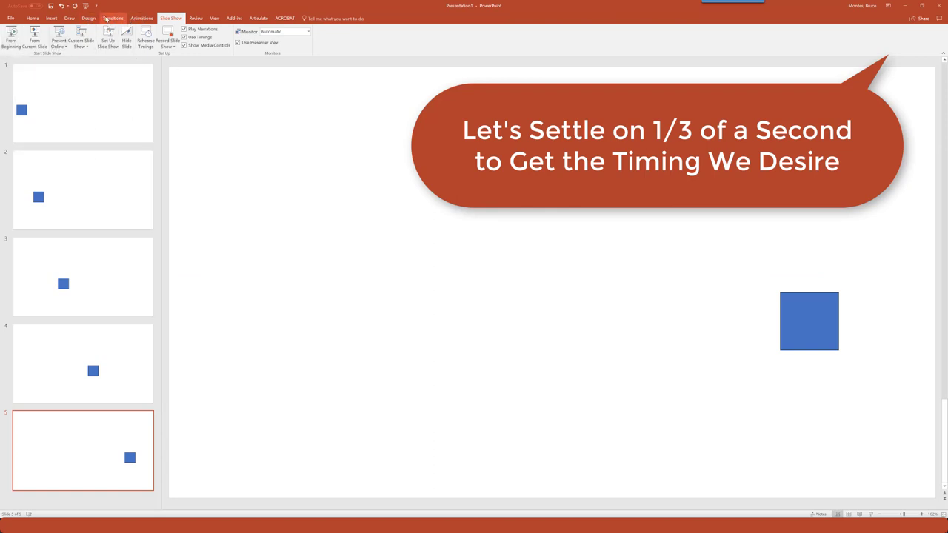
left_click(100, 66)
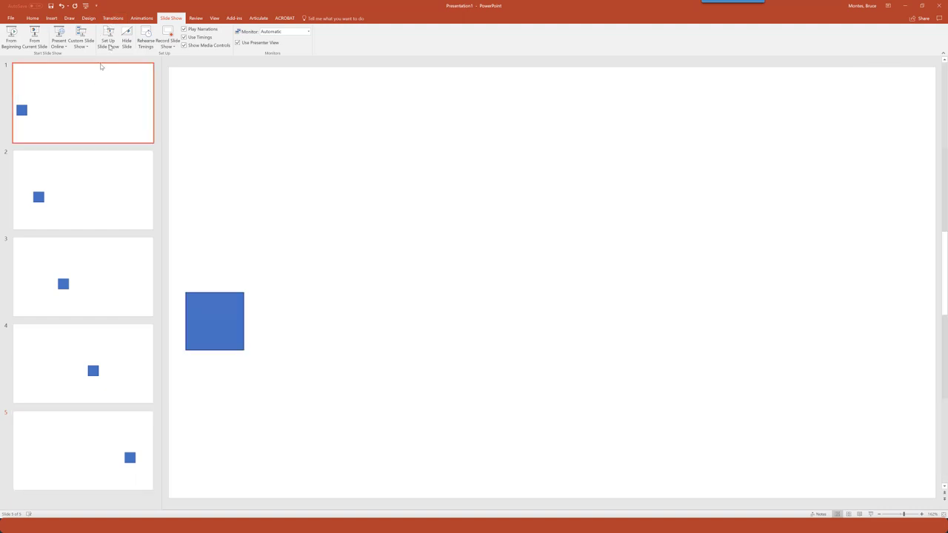
left_click(113, 18)
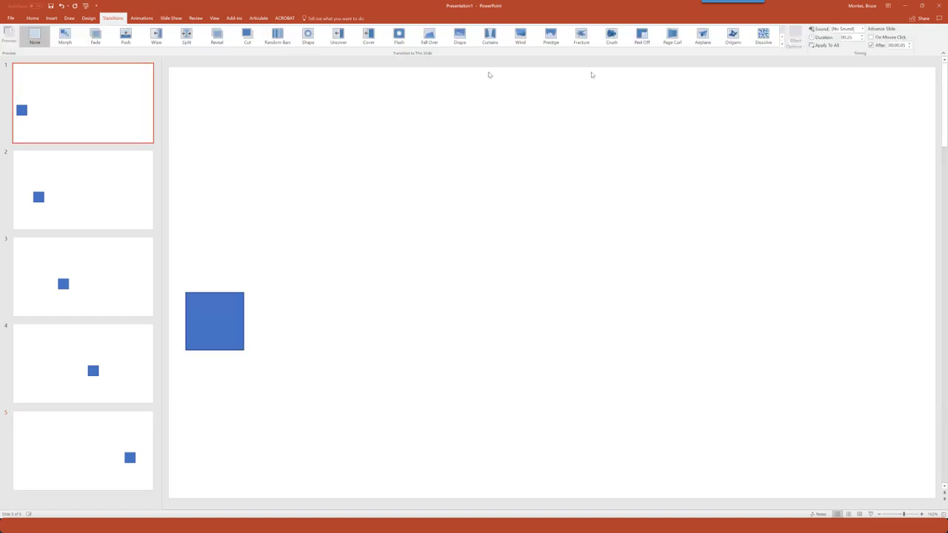
double_click(902, 46)
left_click(903, 45)
left_click_drag(902, 46, 908, 46)
left_click(908, 46)
left_click(826, 45)
- Replay the show from the beginning and exit back to the editor
left_click(171, 19)
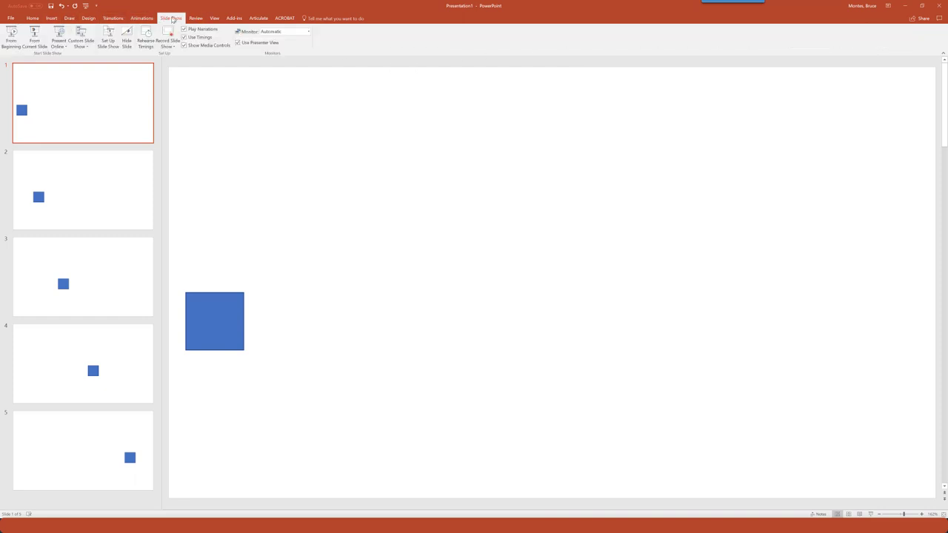
left_click(11, 36)
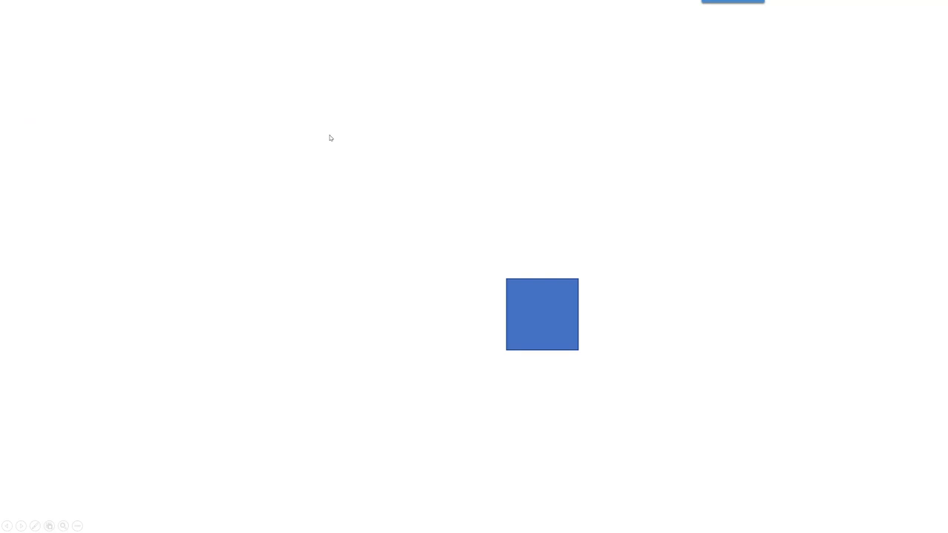
key("Escape")
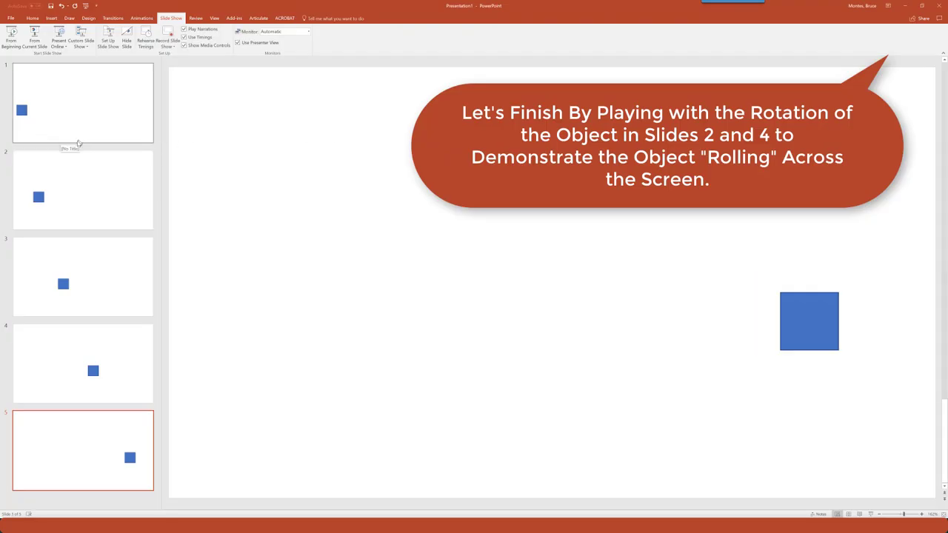
- Rotate the blue square on slide 2 about 45° into a diamond
left_click(75, 177)
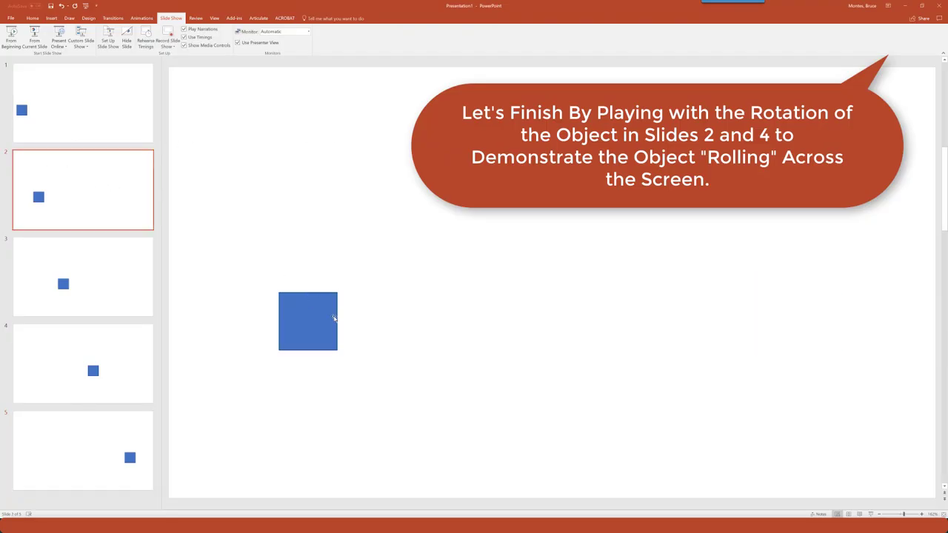
left_click(335, 318)
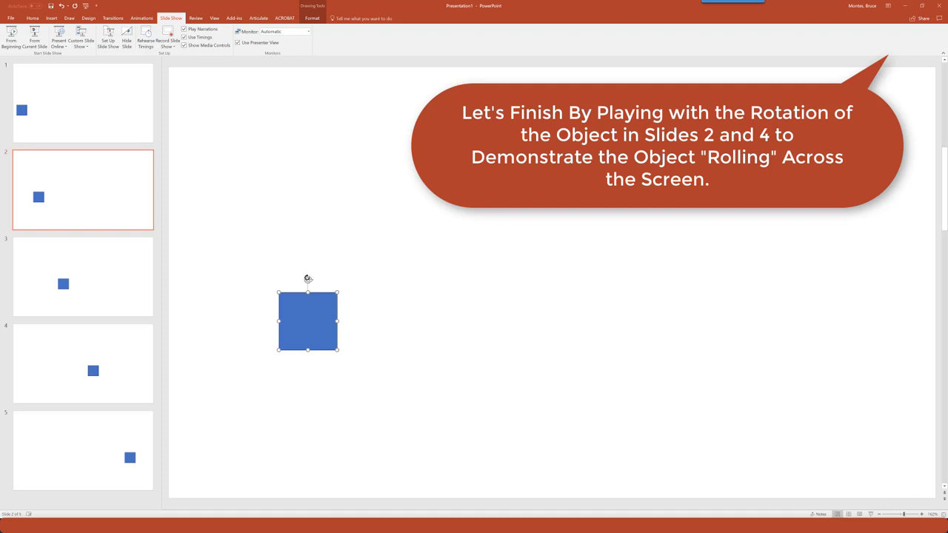
left_click_drag(308, 278, 345, 291)
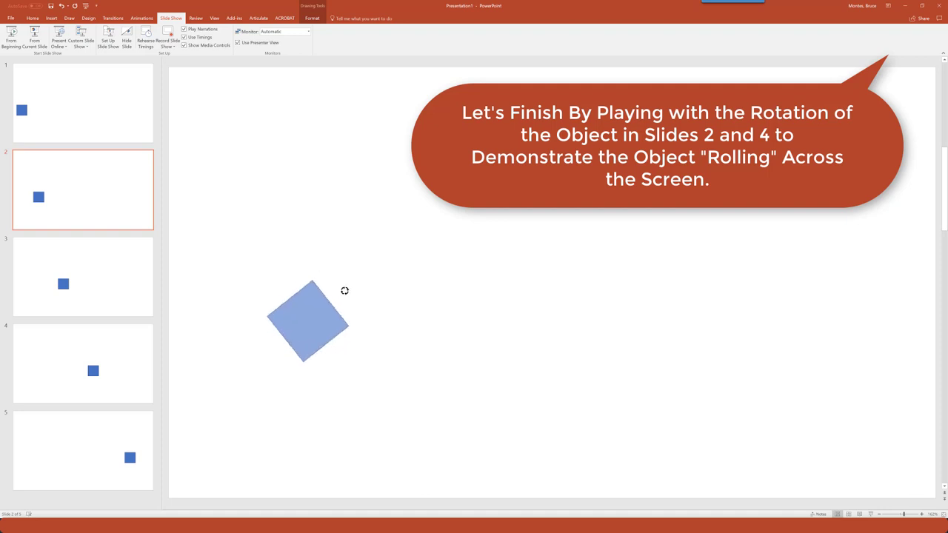
left_click_drag(345, 291, 343, 292)
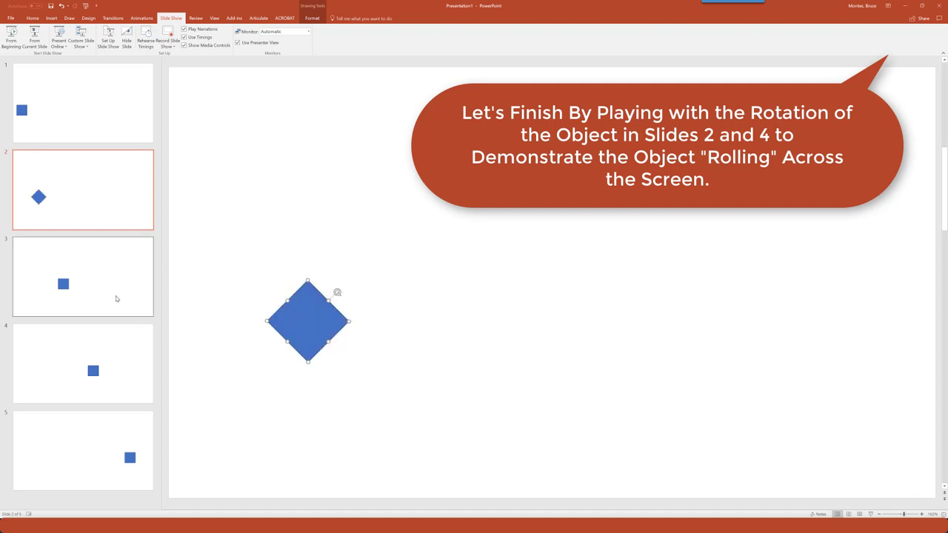
- Leave slide 3's square upright and rotate slide 4's square 45° into a diamond
left_click(116, 299)
left_click(437, 320)
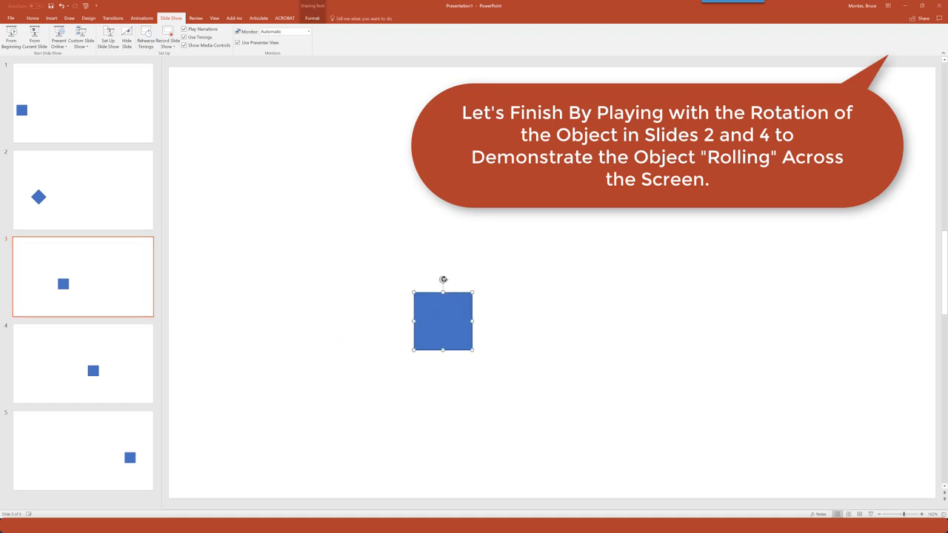
left_click(134, 374)
left_click(597, 324)
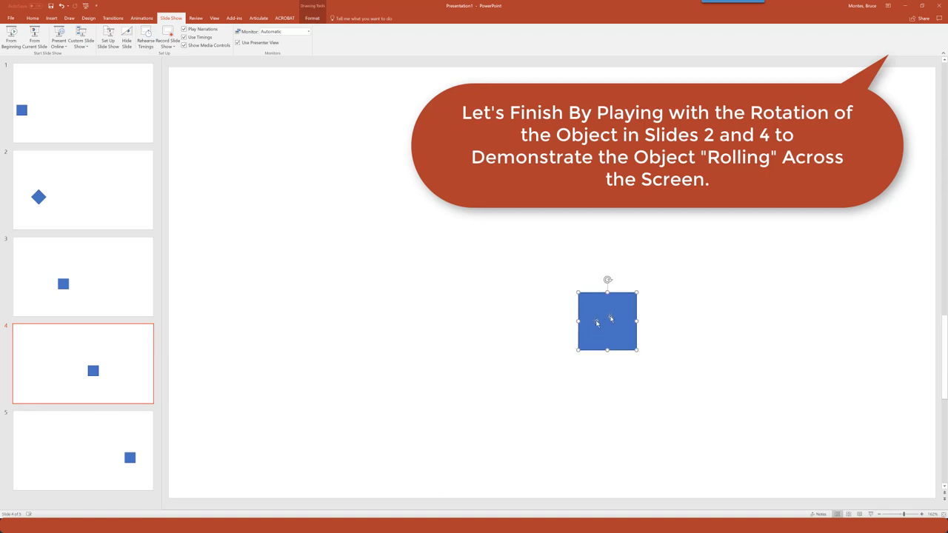
left_click_drag(608, 278, 642, 289)
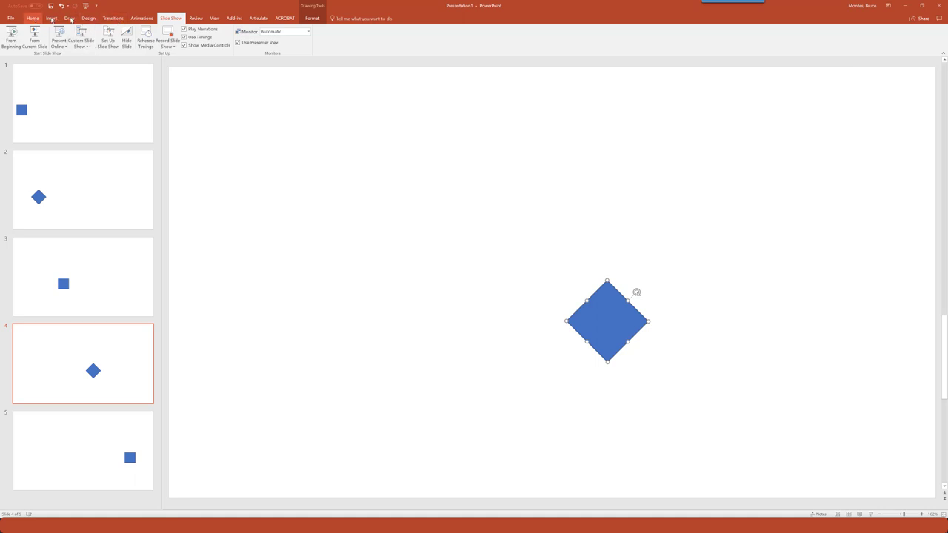
- Play the five-slide rolling-square show from the first slide
left_click(15, 39)
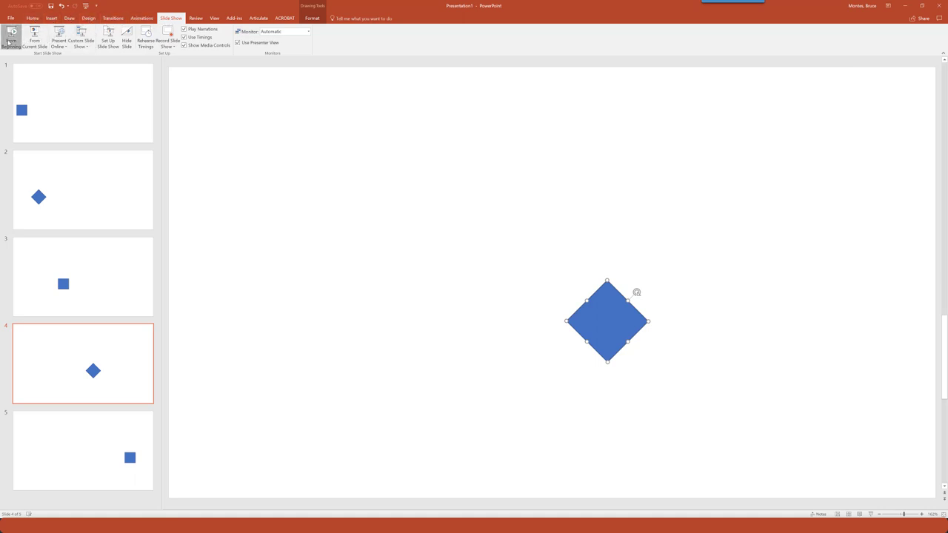